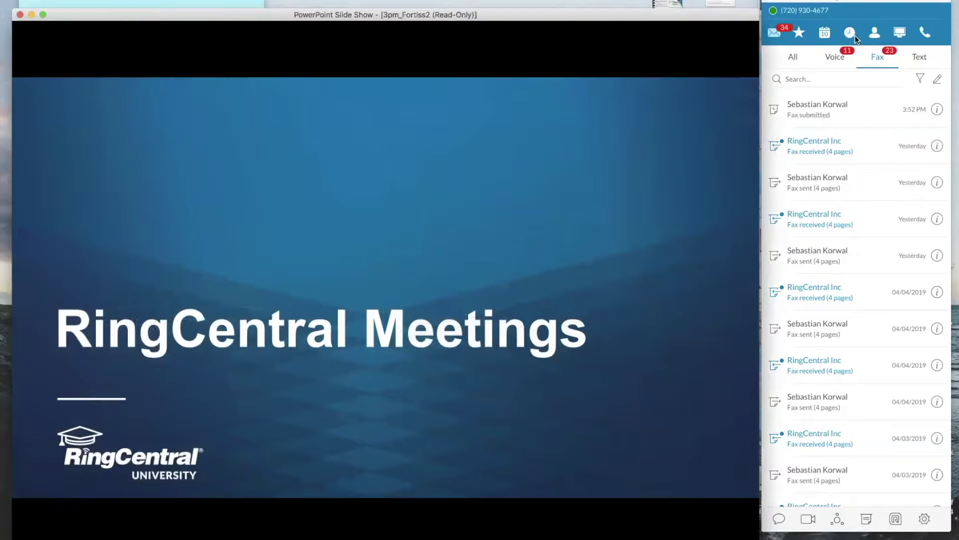
Switch the side panel to the Dial Pad, briefly opening and closing the Conferencing panel.
click(929, 40)
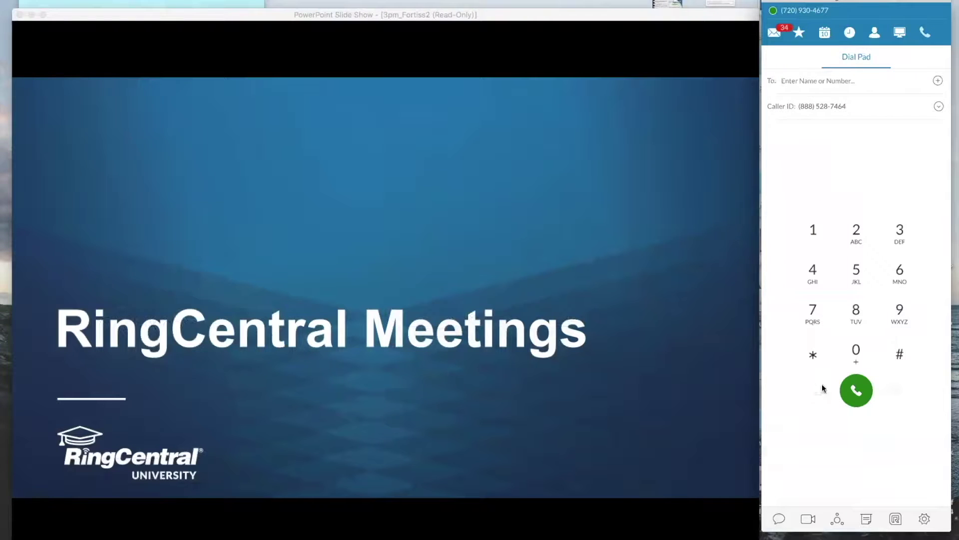
click(837, 519)
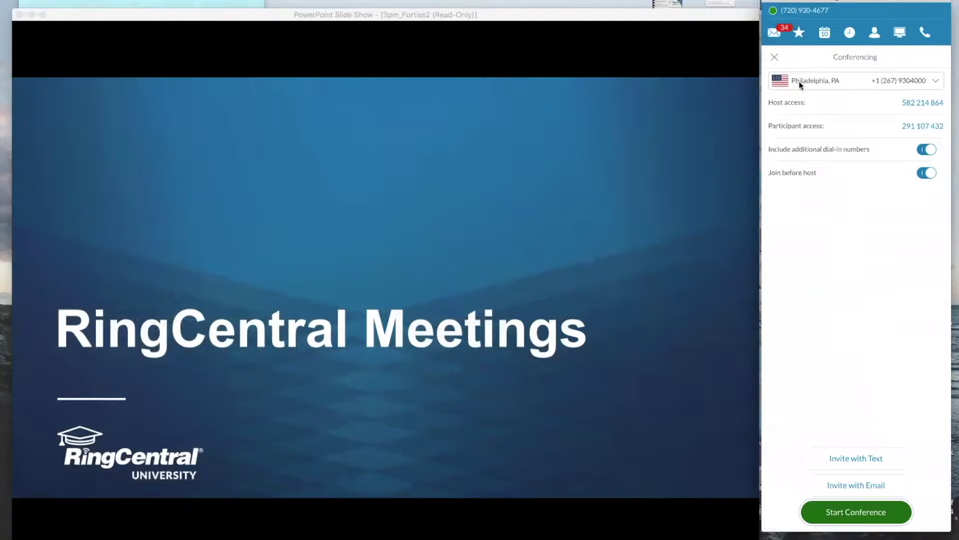
click(775, 57)
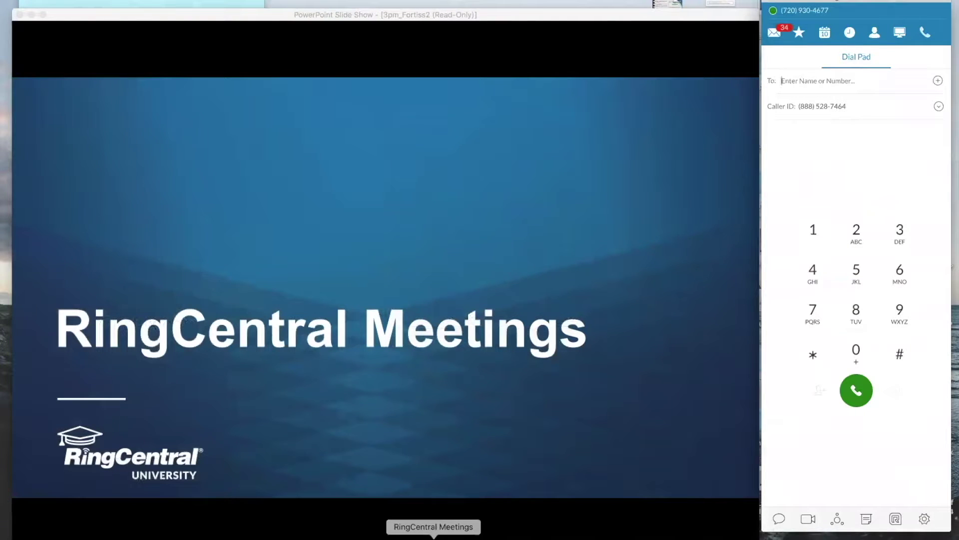
Launch RingCentral Meetings from the Dock and move its window toward the screen centre.
click(433, 538)
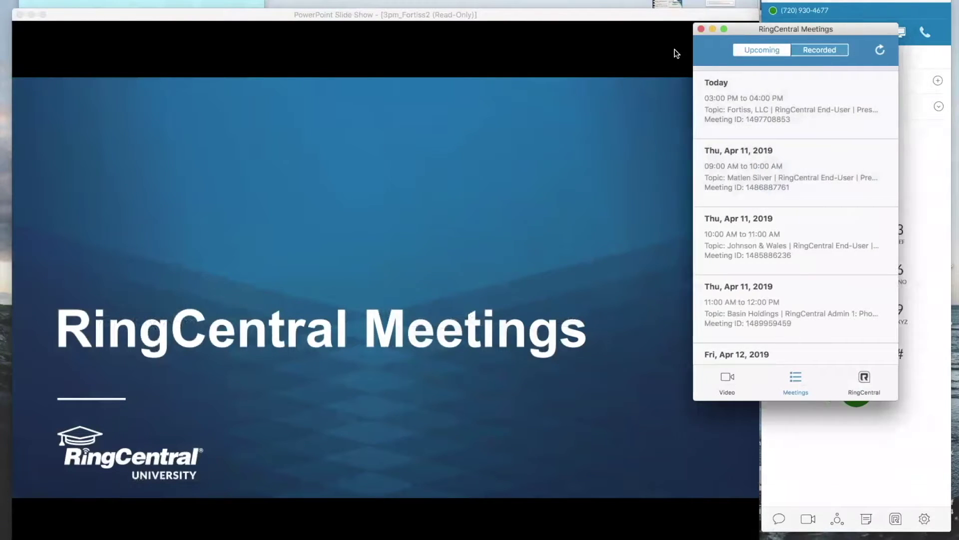
drag(826, 31, 537, 63)
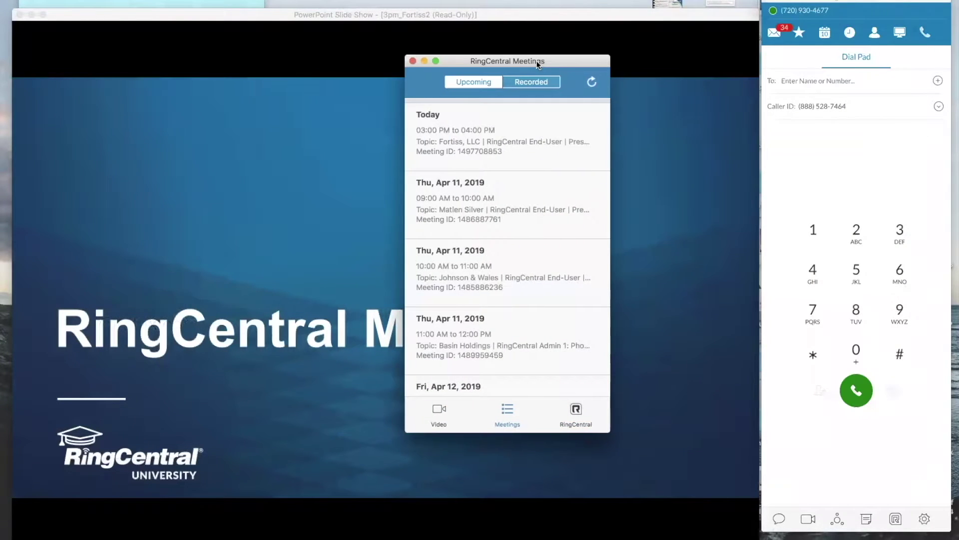
click(344, 1)
Show the Video home page, preview and close the Schedule form, then move the window right.
click(447, 413)
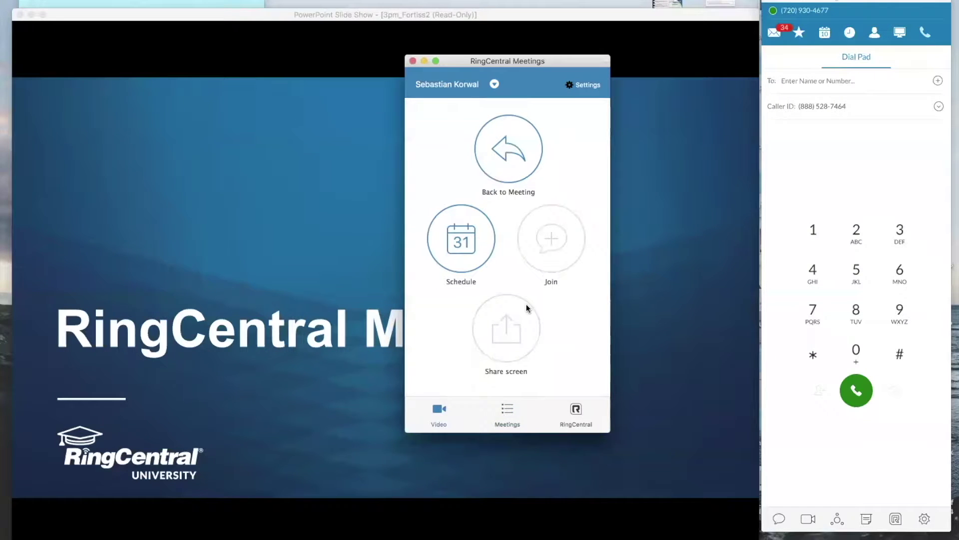
click(461, 242)
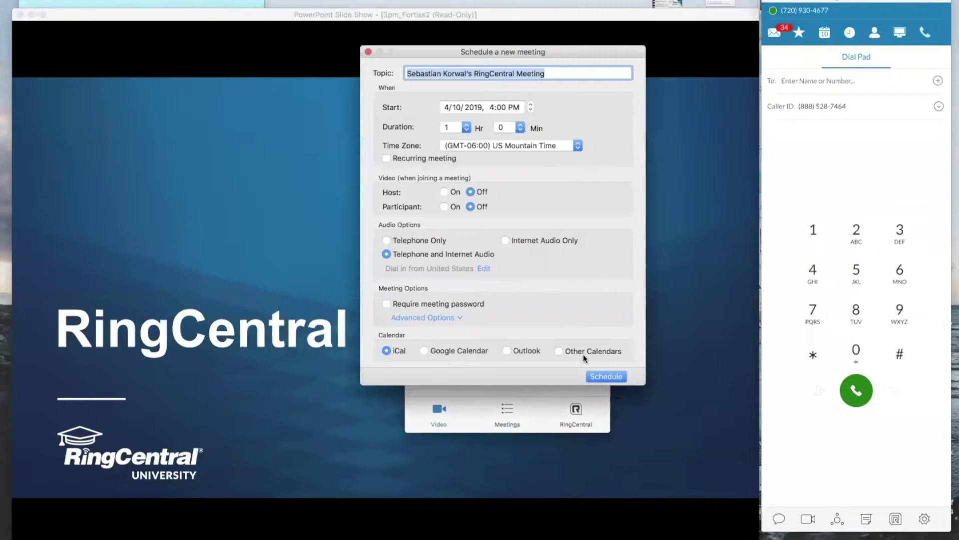
click(367, 52)
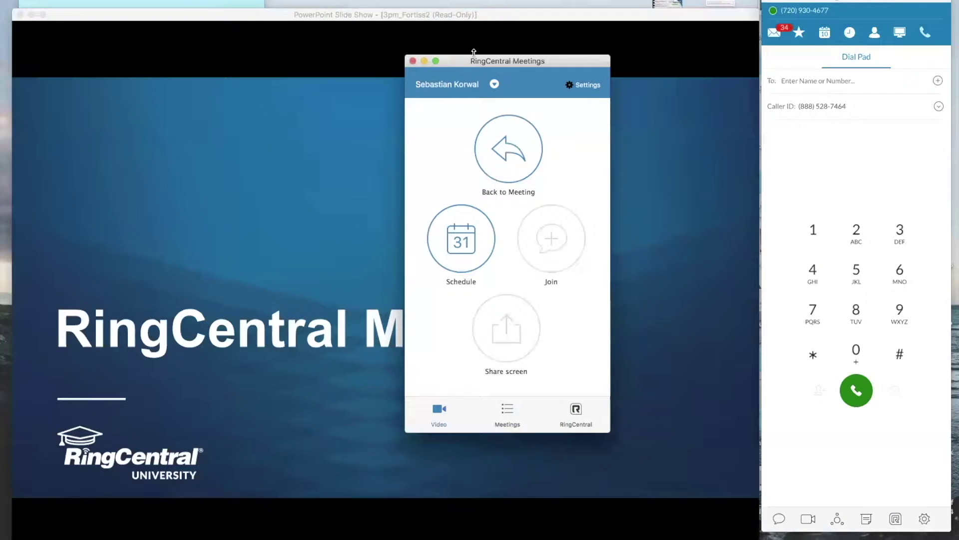
drag(472, 63, 598, 84)
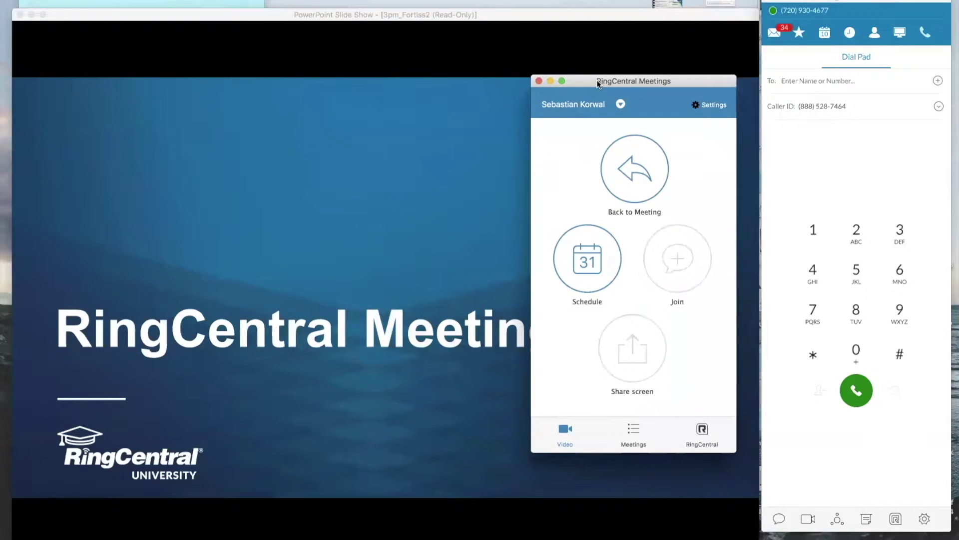
Open Outlook's April 7–13, 2019 week calendar and show the RingCentral ribbon dropdown.
click(655, 4)
click(520, 536)
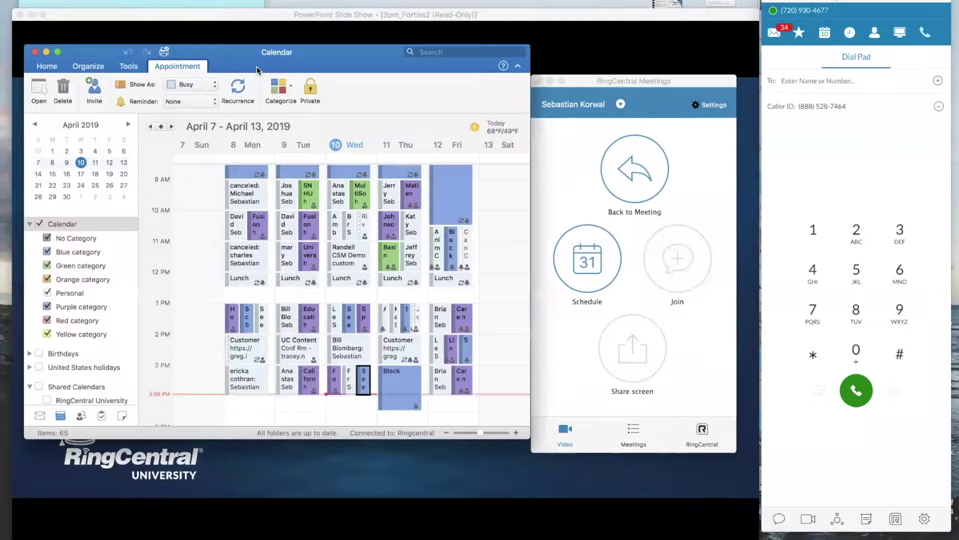
click(47, 66)
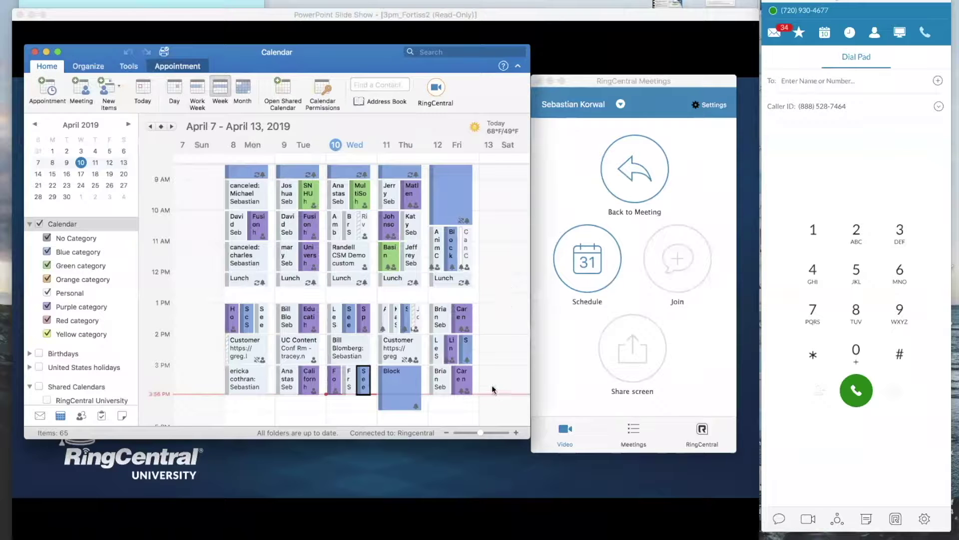
click(436, 89)
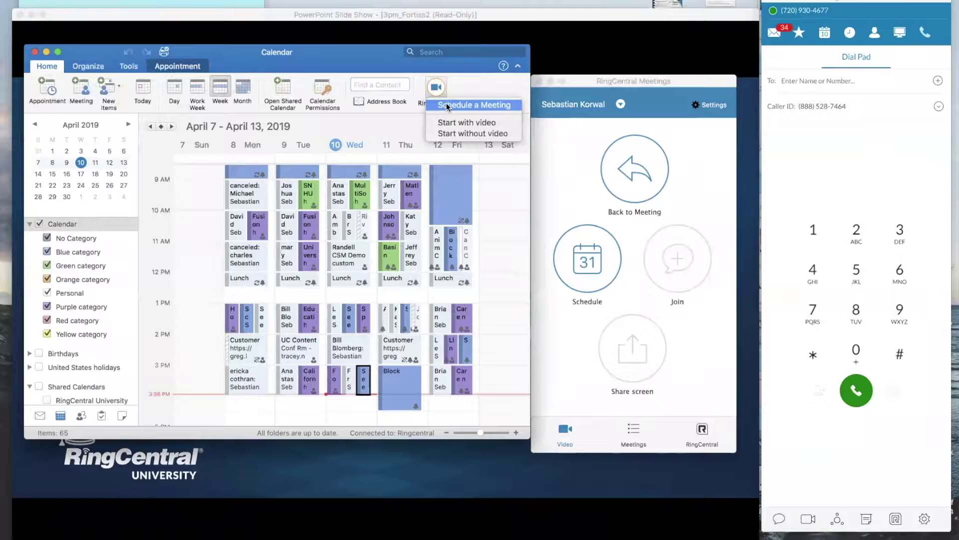
Create a RingCentral meeting invitation and arrange it beside the RingCentral Meetings window.
click(447, 105)
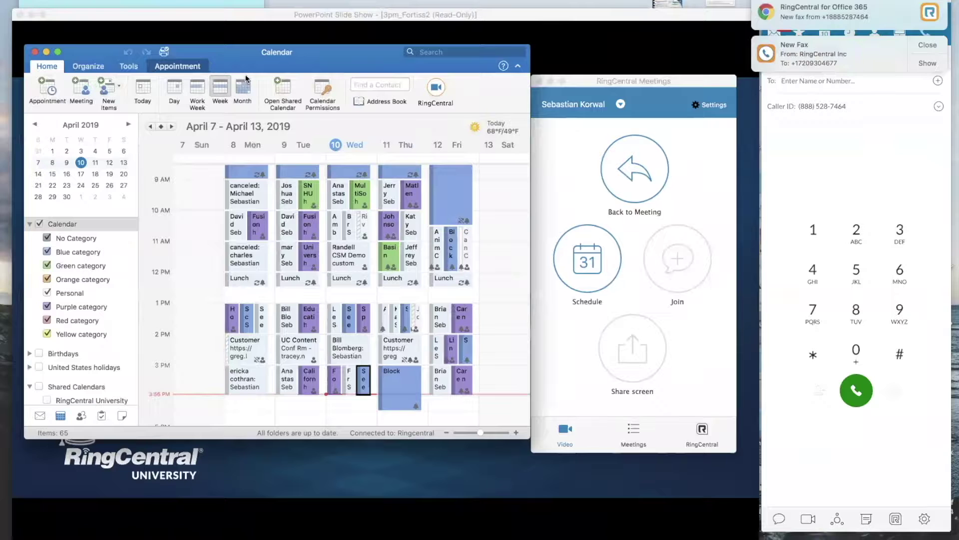
click(443, 86)
click(469, 101)
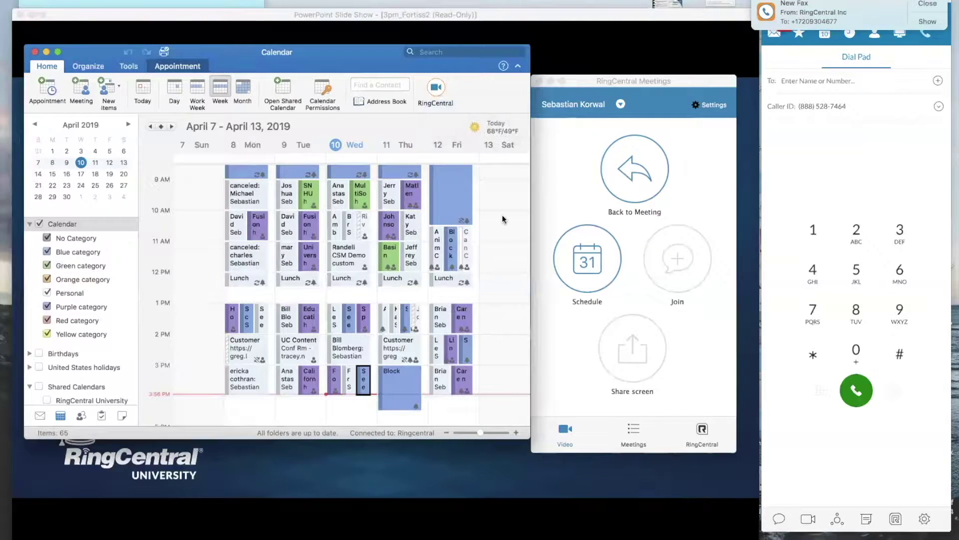
drag(666, 81, 693, 62)
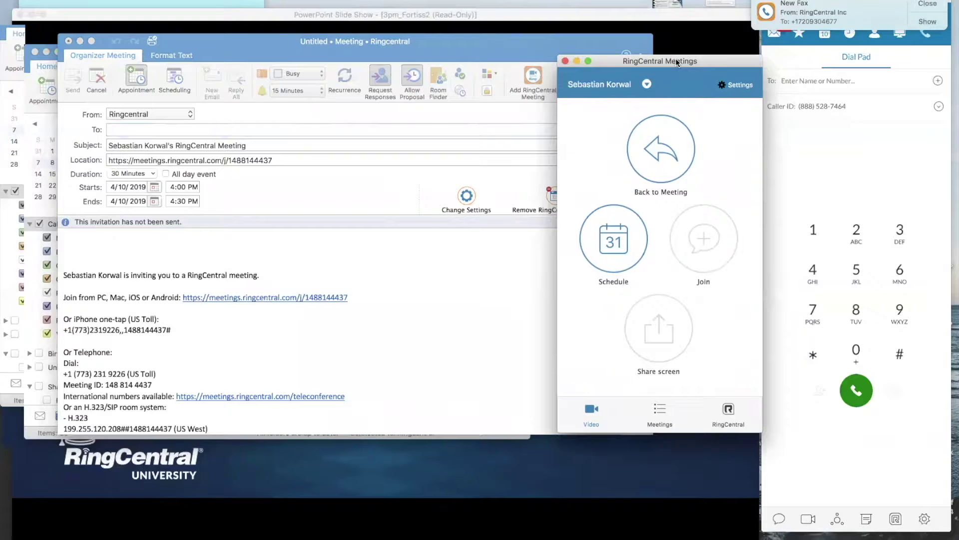
mouse_move(427, 44)
mouse_down()
mouse_move(427, 180)
mouse_move(431, 13)
mouse_move(429, 56)
mouse_up()
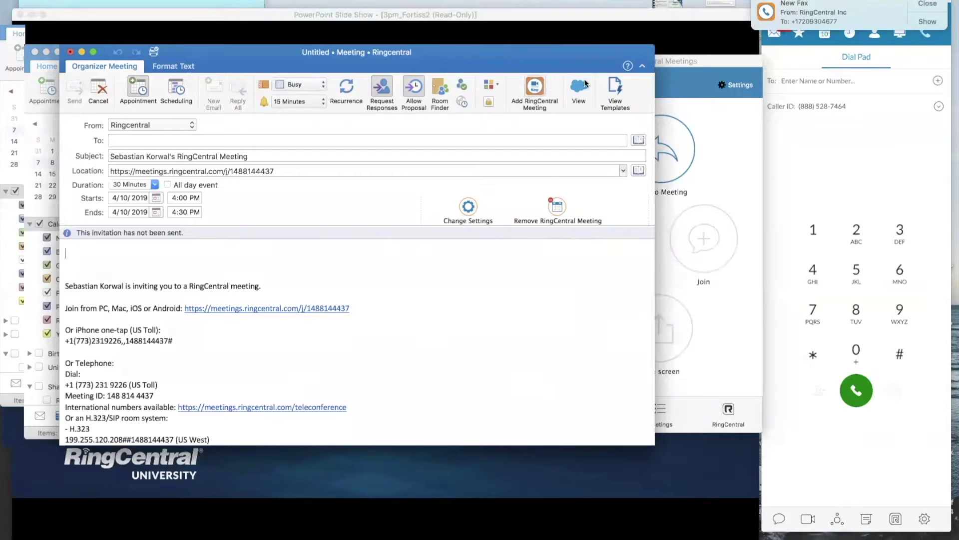
drag(689, 60, 700, 67)
drag(530, 57, 643, 57)
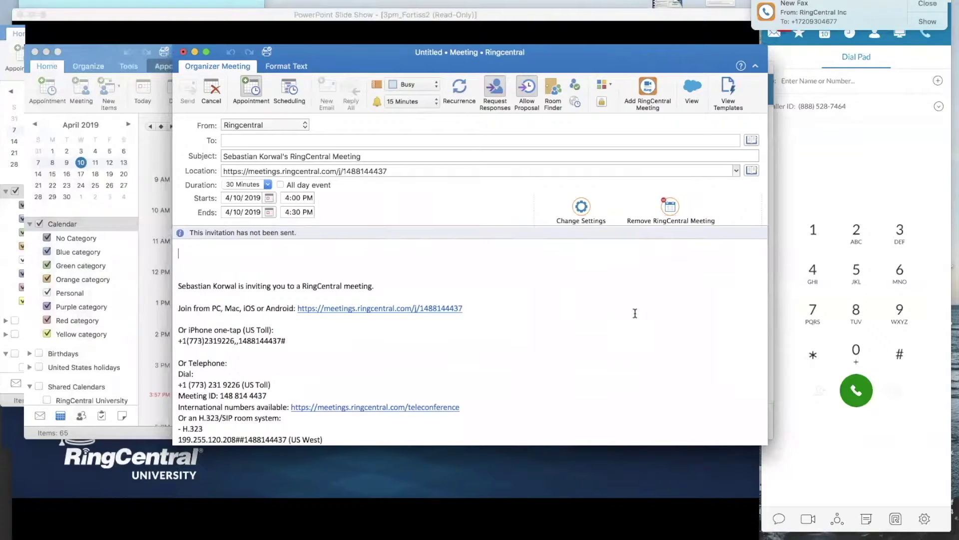
Highlight the meeting ID in the invitation's Location link.
click(235, 142)
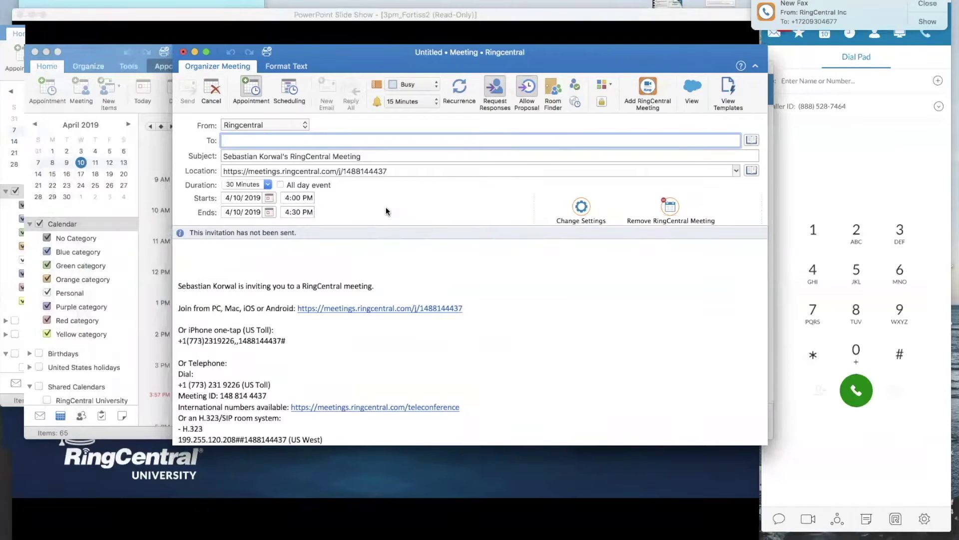
drag(394, 171, 343, 172)
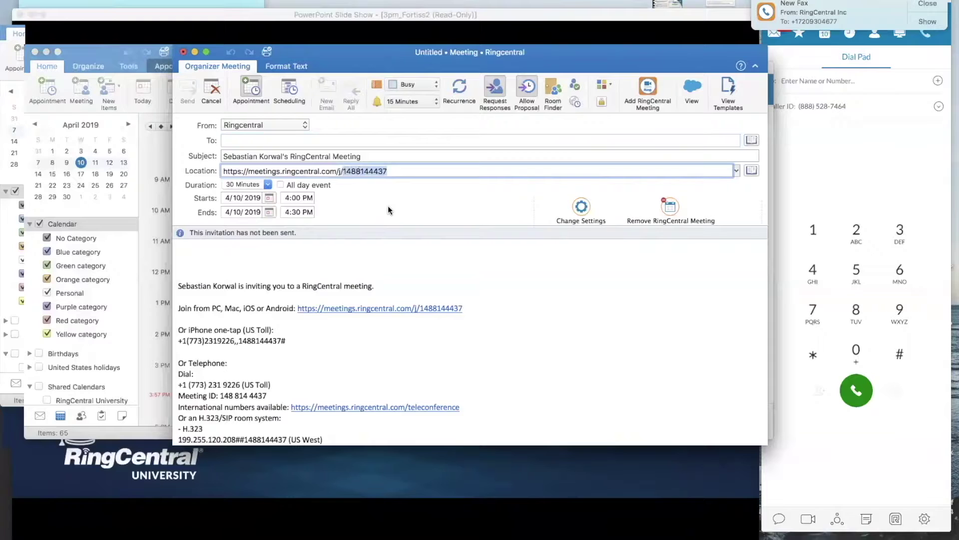
click(400, 172)
drag(400, 172, 344, 171)
click(390, 172)
click(403, 171)
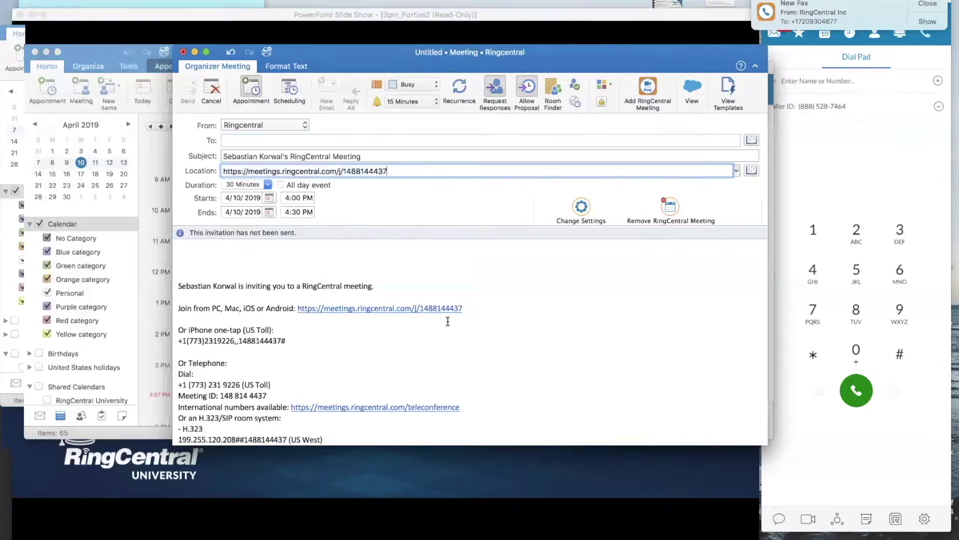
Open the RingCentral meeting settings: host and participant video off, audio Both.
click(579, 206)
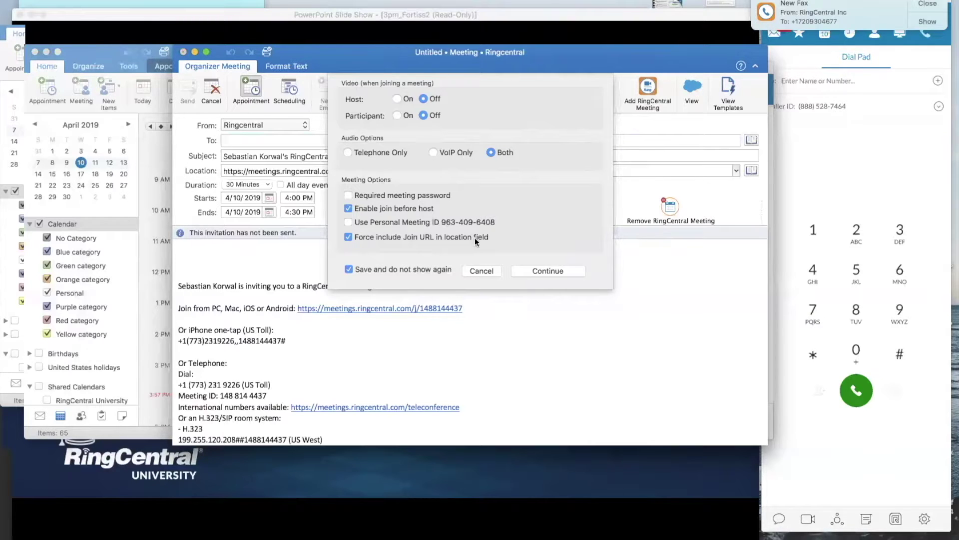
Cancel the settings and highlight the Location URL and the body's join link.
click(482, 271)
drag(391, 174, 211, 170)
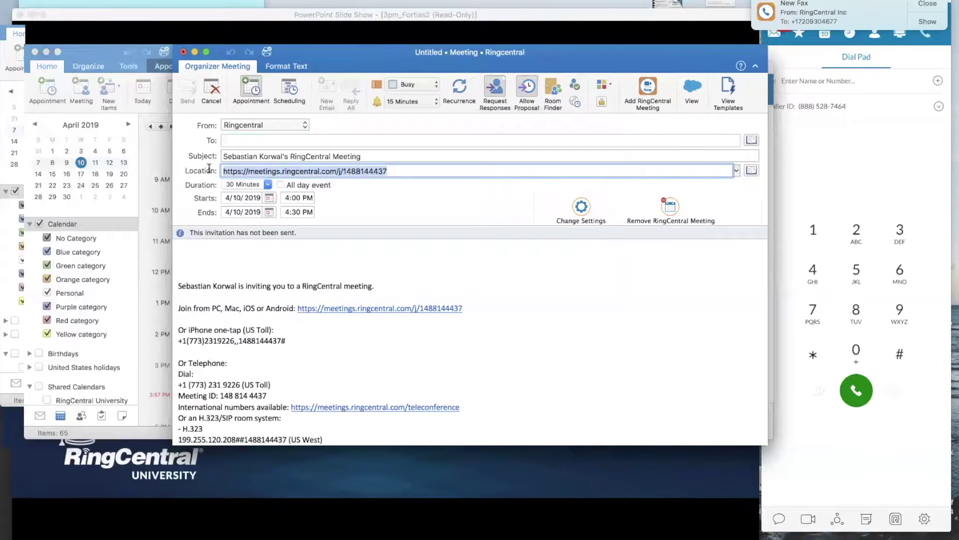
drag(467, 307, 324, 308)
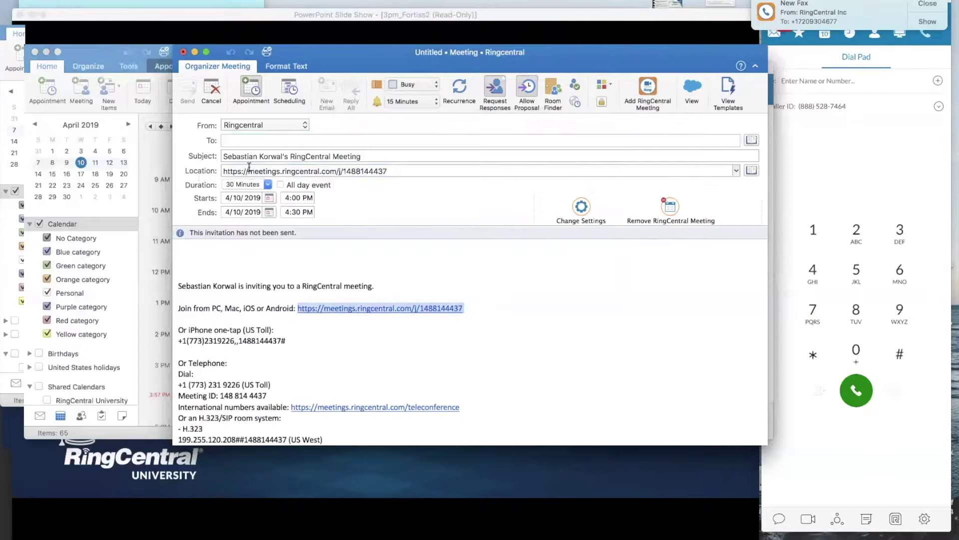
click(420, 170)
drag(420, 170, 223, 171)
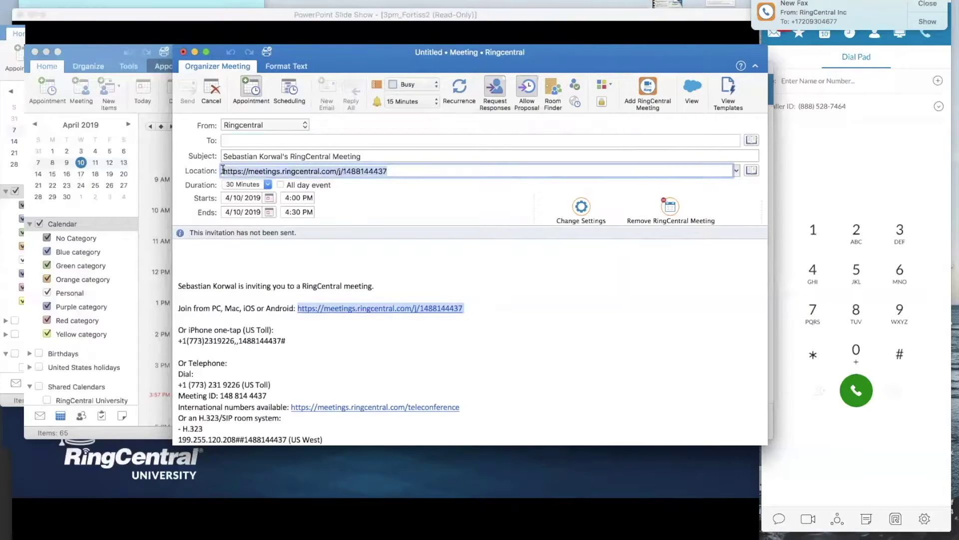
click(476, 276)
click(476, 276)
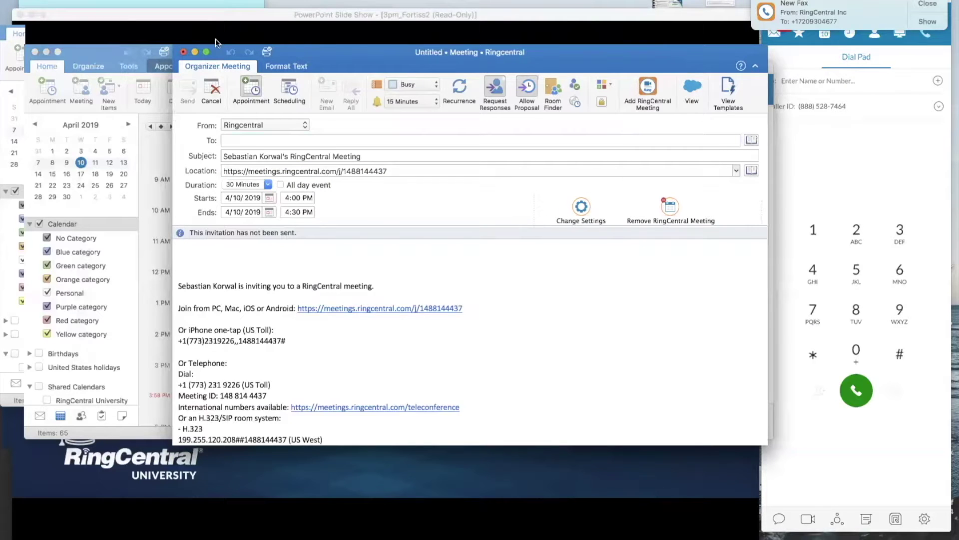
Close the untitled meeting window and discard the attendee-less invitation.
click(186, 52)
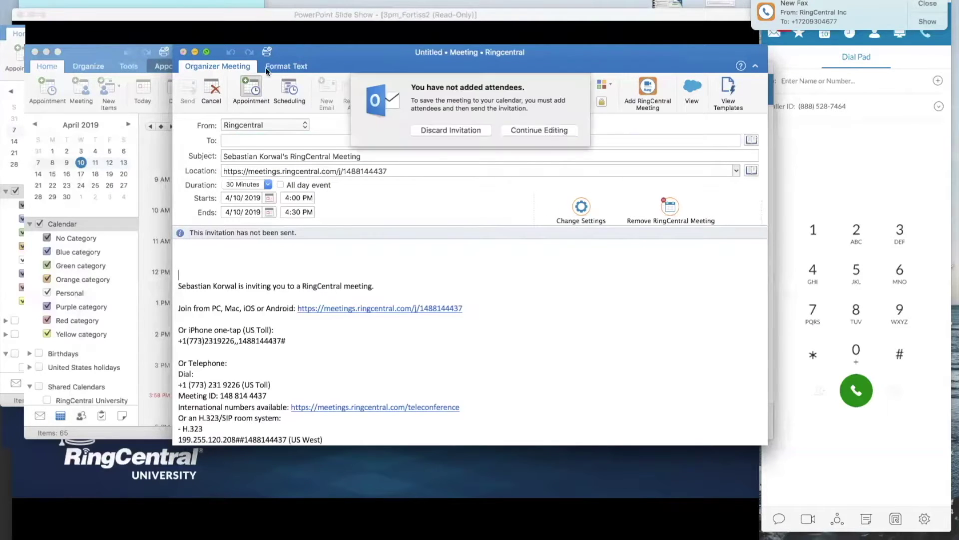
click(439, 132)
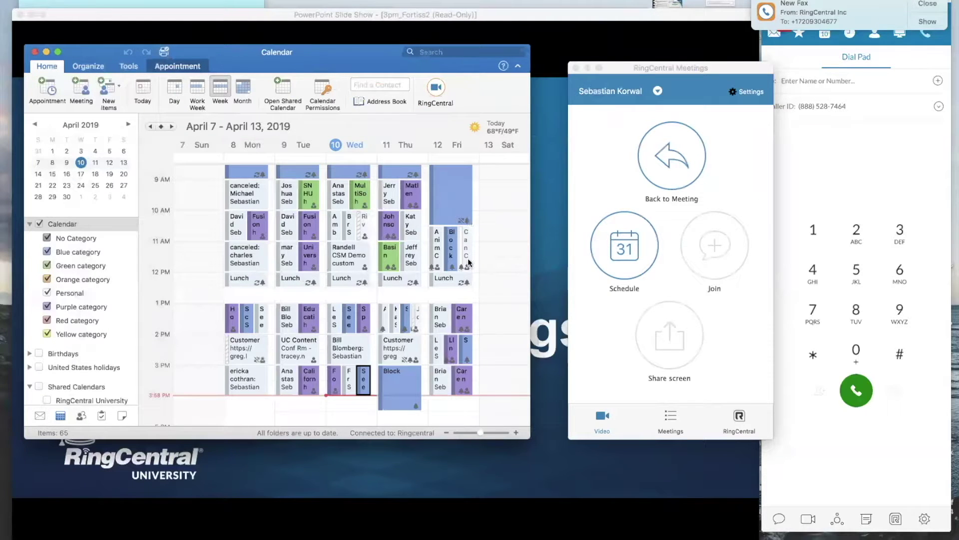
click(46, 51)
drag(688, 65, 454, 74)
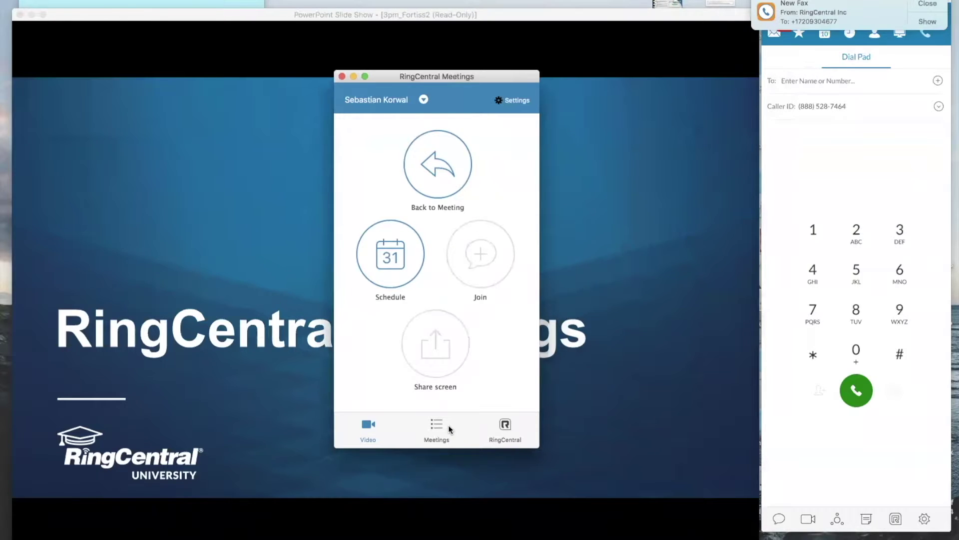
Show the Upcoming meetings list and scroll to today's 4:00–4:30 PM meeting.
click(428, 423)
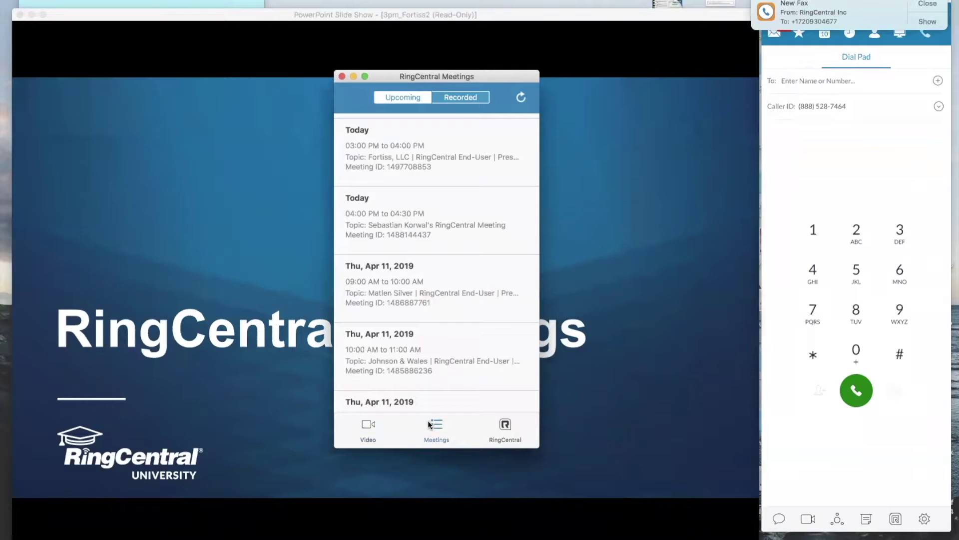
scroll(503, 154, up, 10)
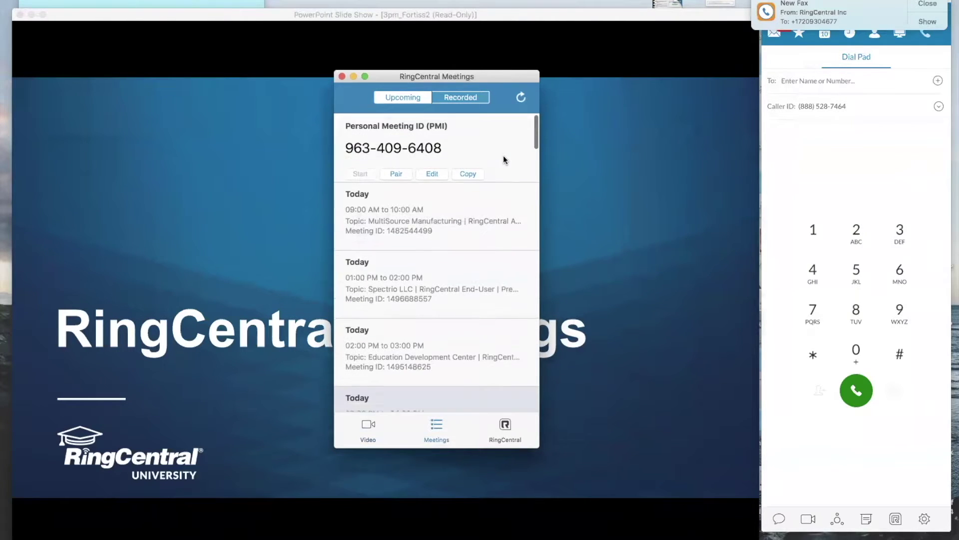
scroll(502, 155, down, 2)
scroll(476, 234, down, 3)
scroll(476, 232, down, 1)
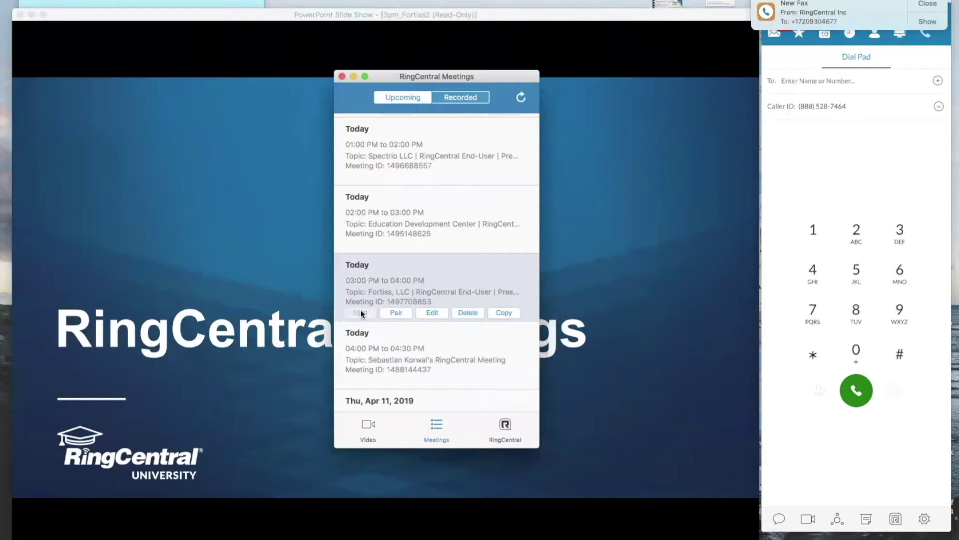
Move the meeting window up and to the right, then return to the main meeting options.
drag(470, 80, 529, 88)
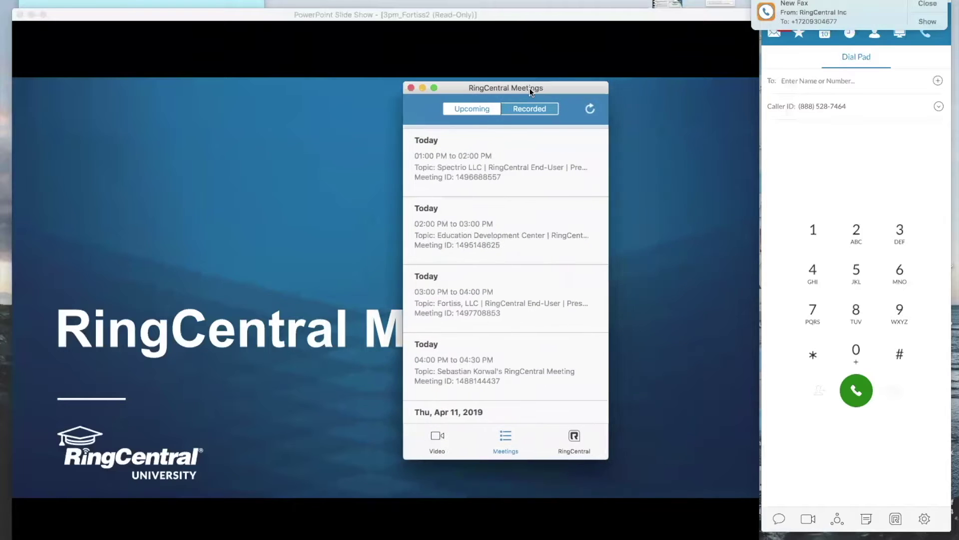
mouse_move(487, 306)
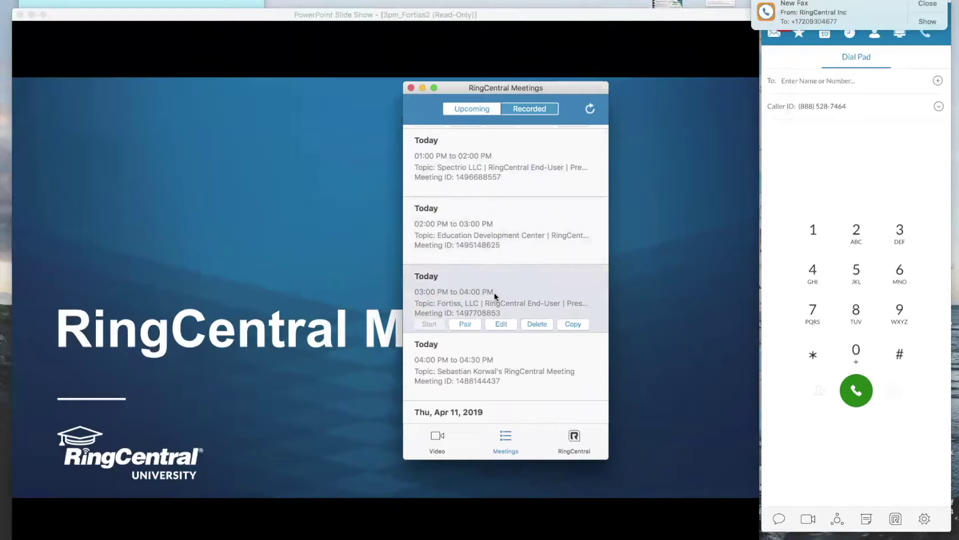
click(439, 440)
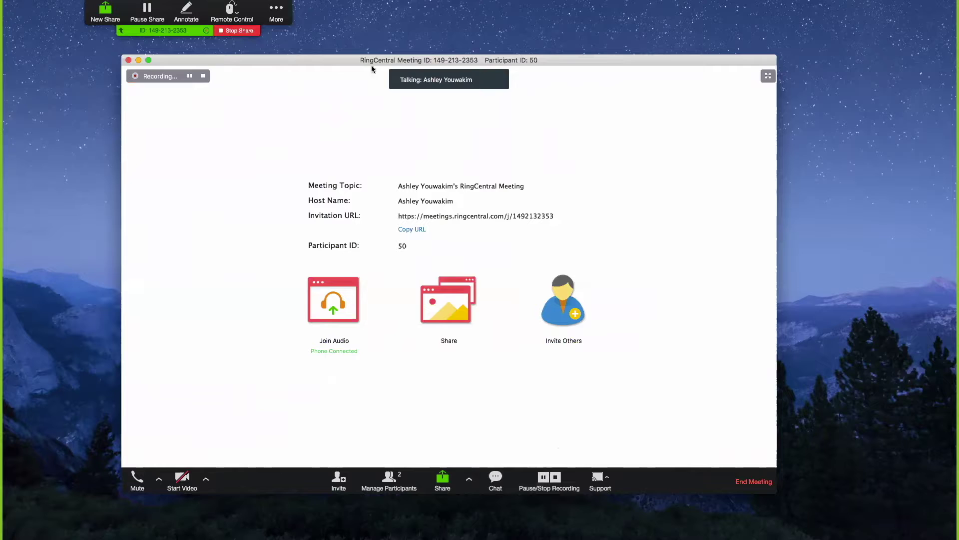
click(276, 12)
click(184, 14)
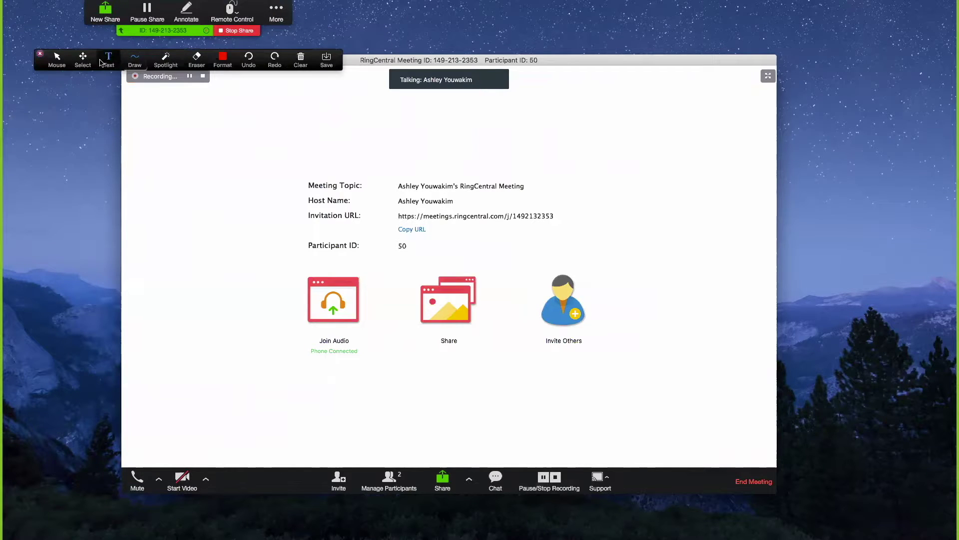
click(171, 64)
click(160, 92)
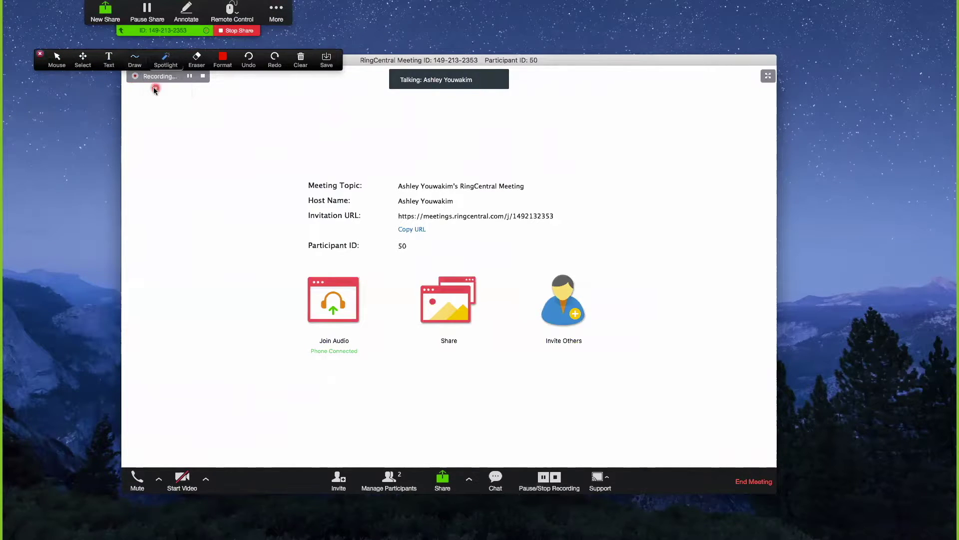
click(40, 55)
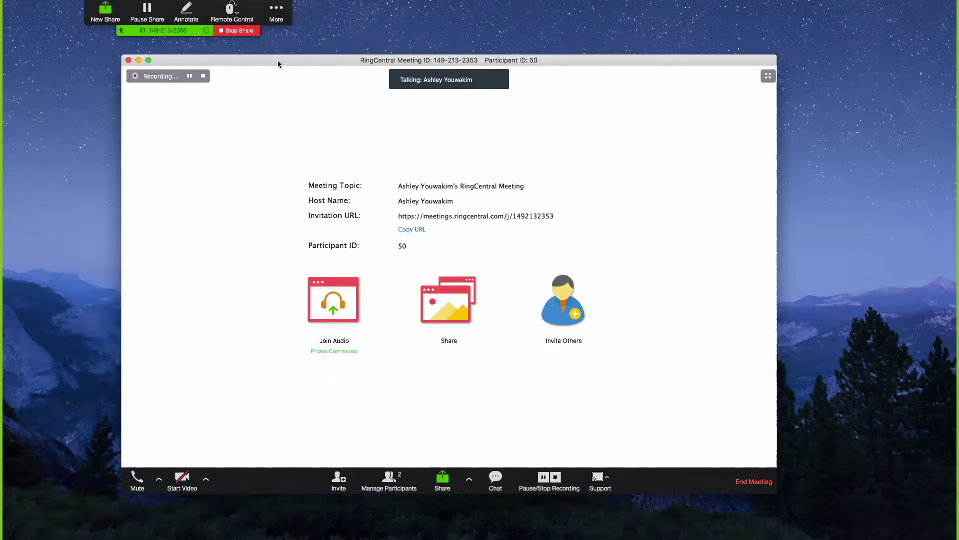
drag(278, 63, 327, 85)
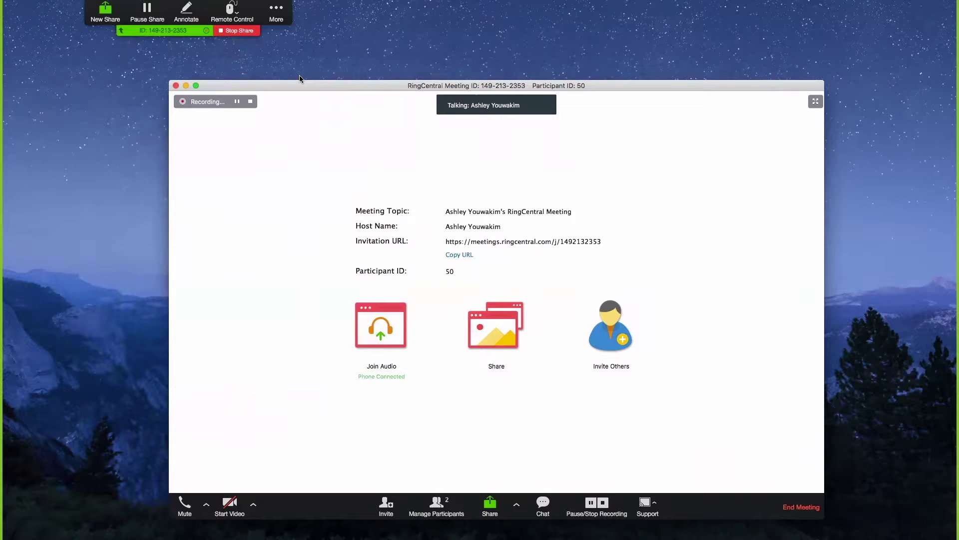
drag(312, 86, 285, 69)
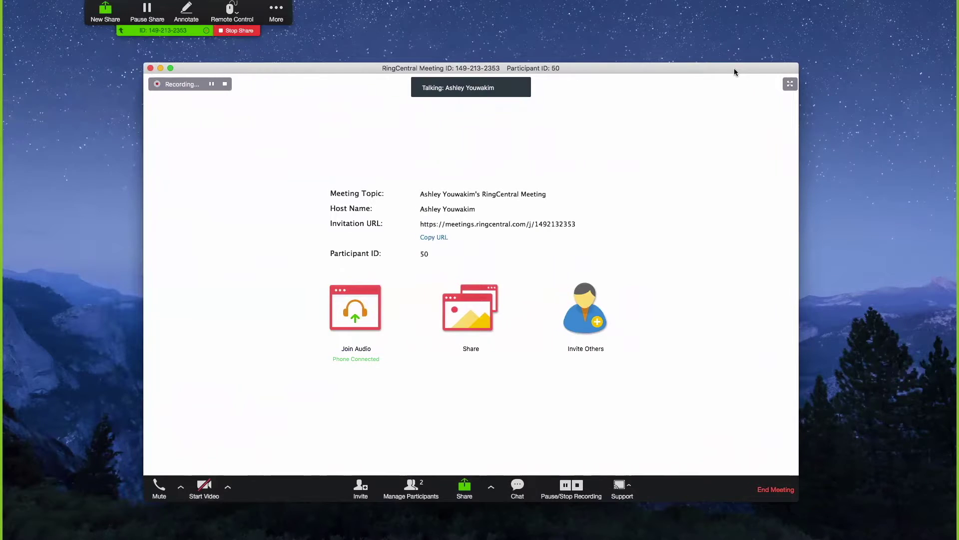
drag(734, 71, 716, 64)
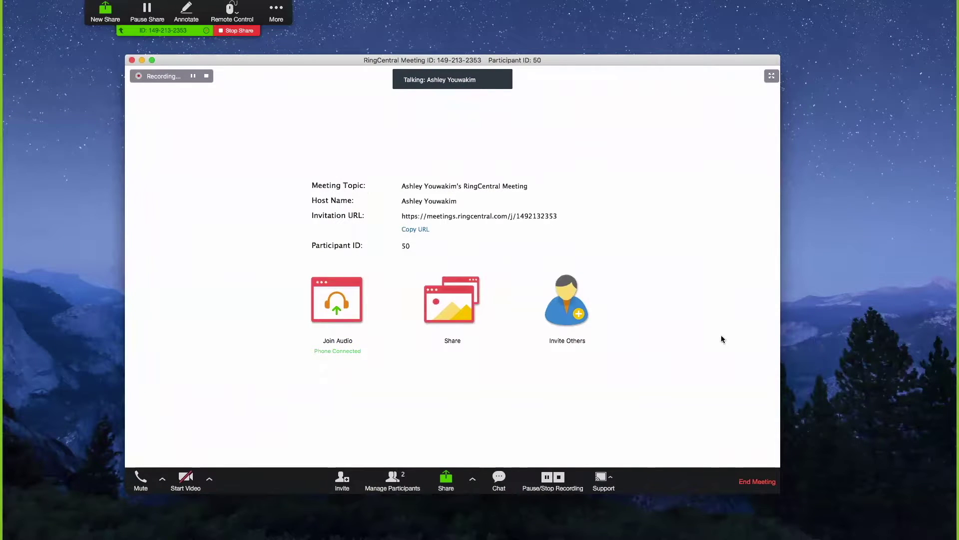
click(444, 483)
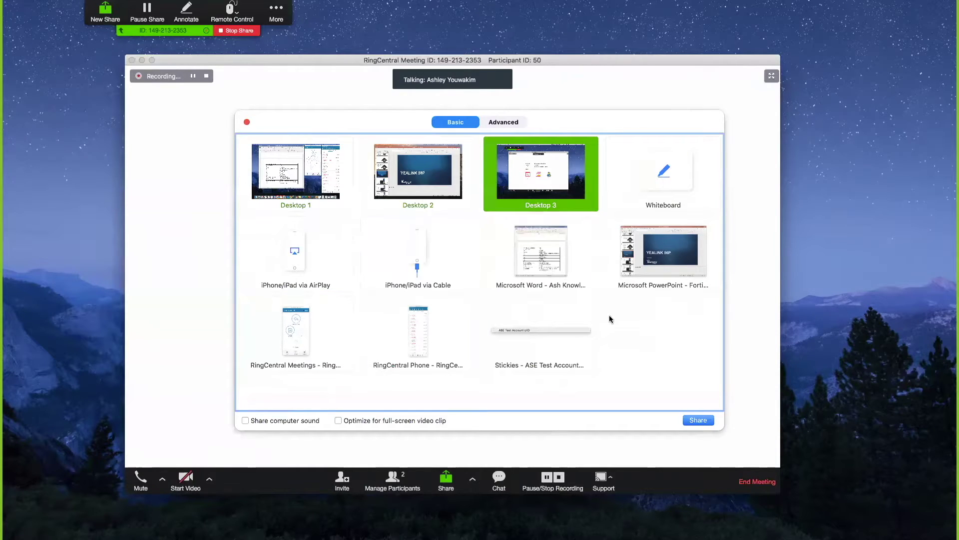
click(246, 122)
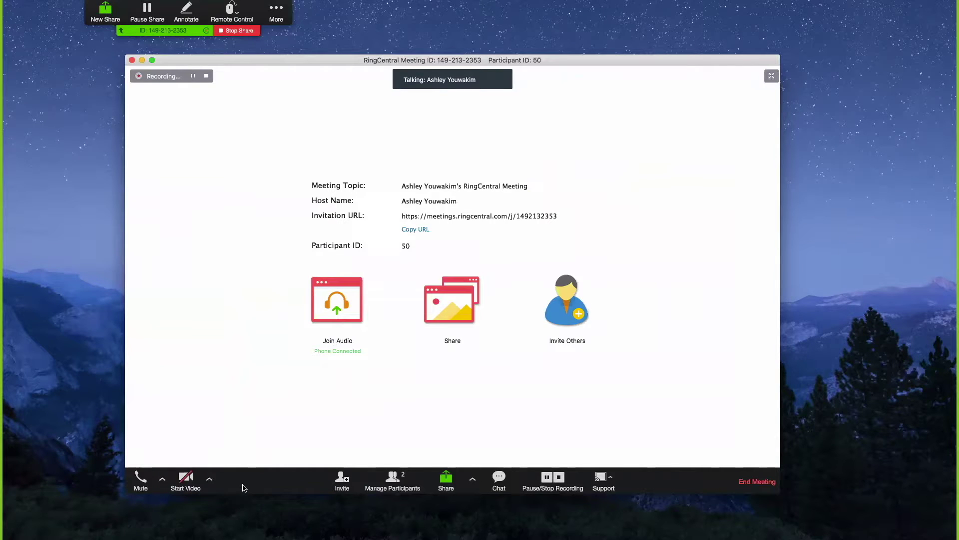
Open the audio conference options to check the call-me phone connection, move the dialog aside, then close it.
drag(313, 63, 308, 60)
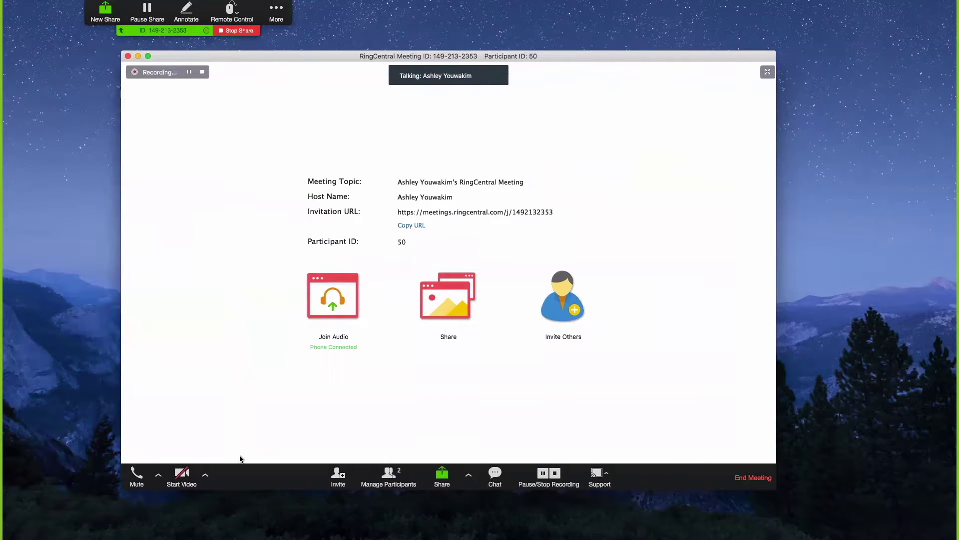
click(158, 478)
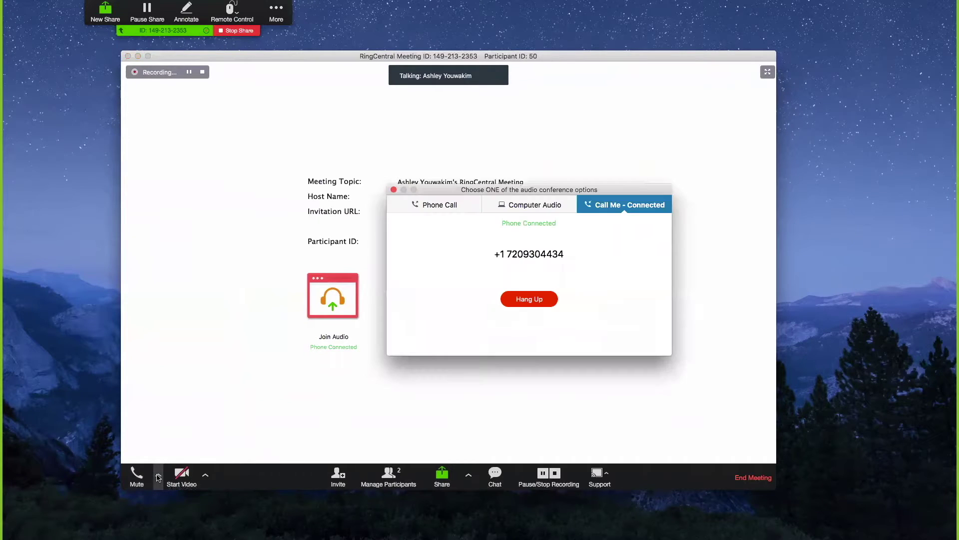
drag(485, 190, 398, 178)
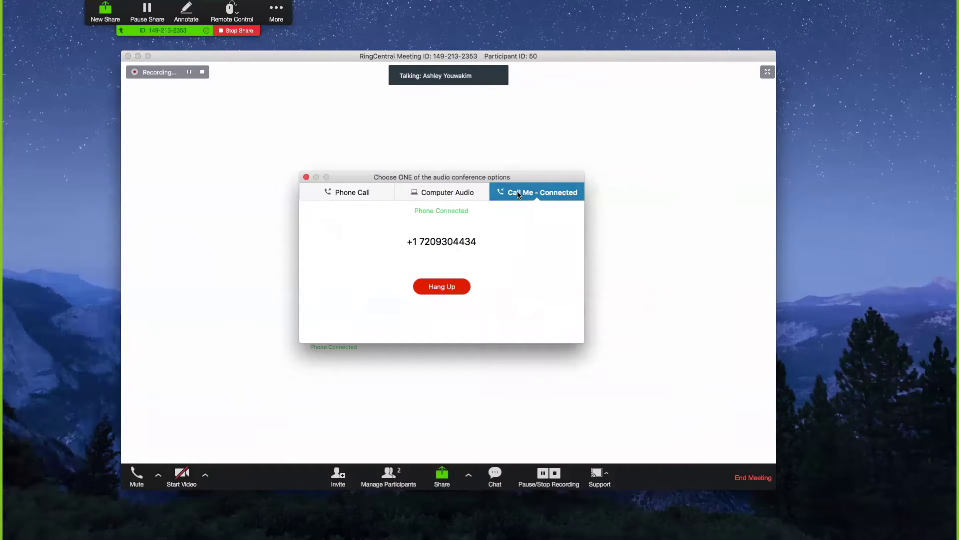
click(306, 177)
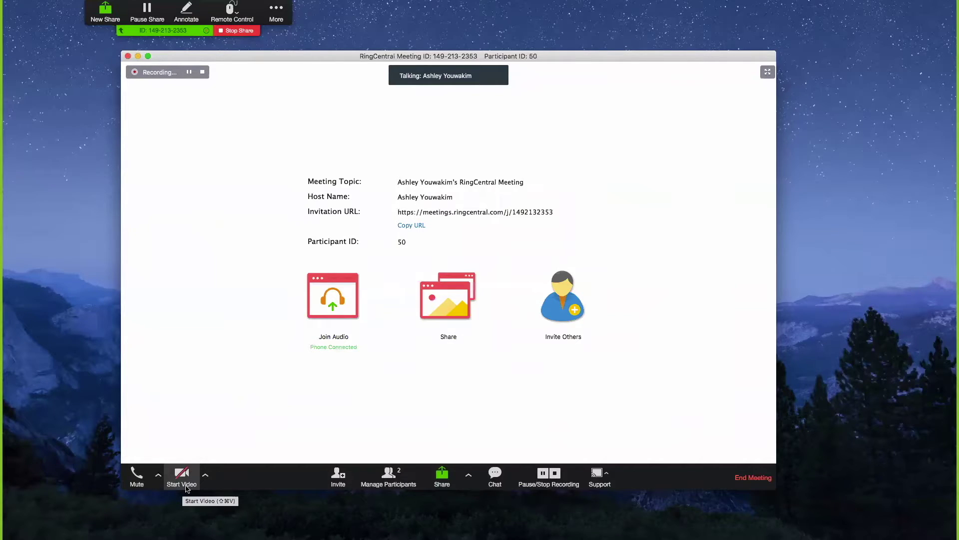
Turn on the host's camera video from the bottom toolbar, then switch it off again.
click(187, 488)
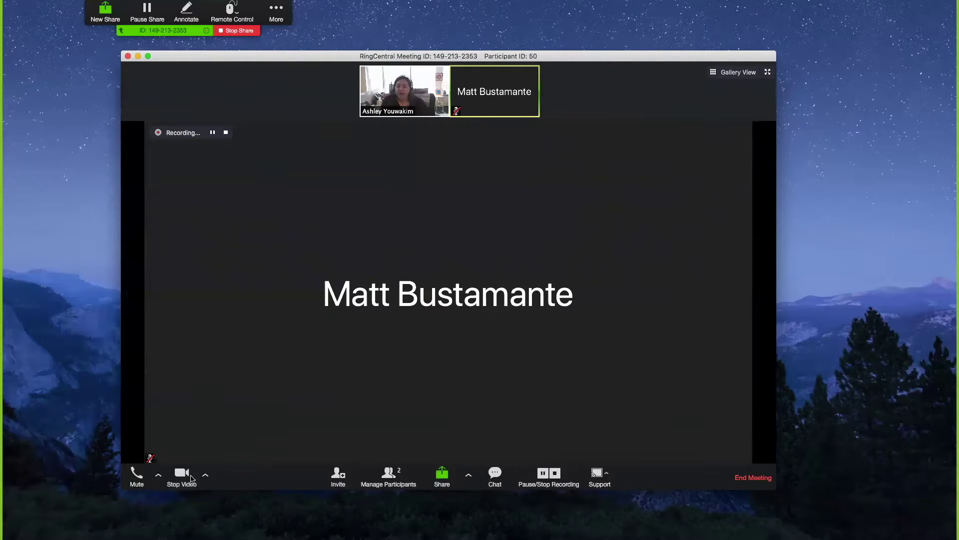
click(185, 479)
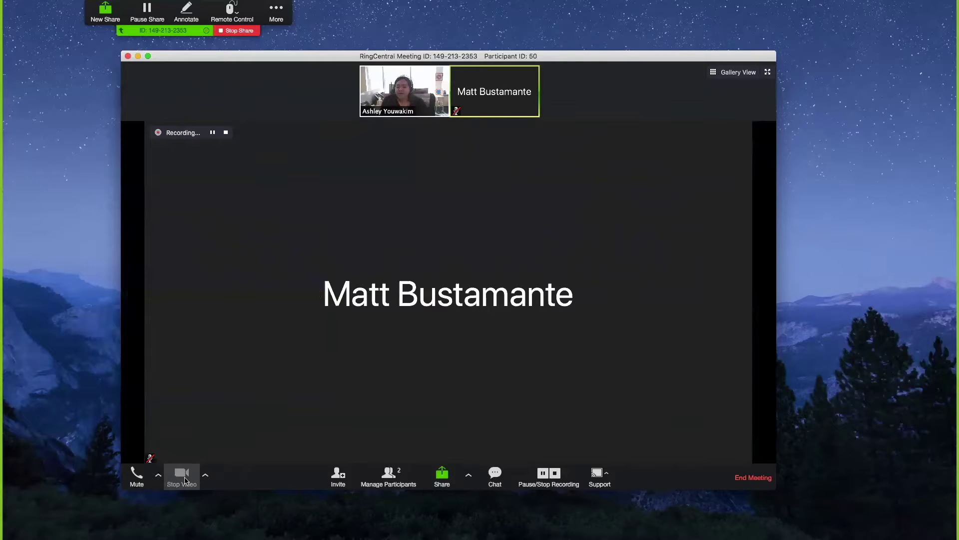